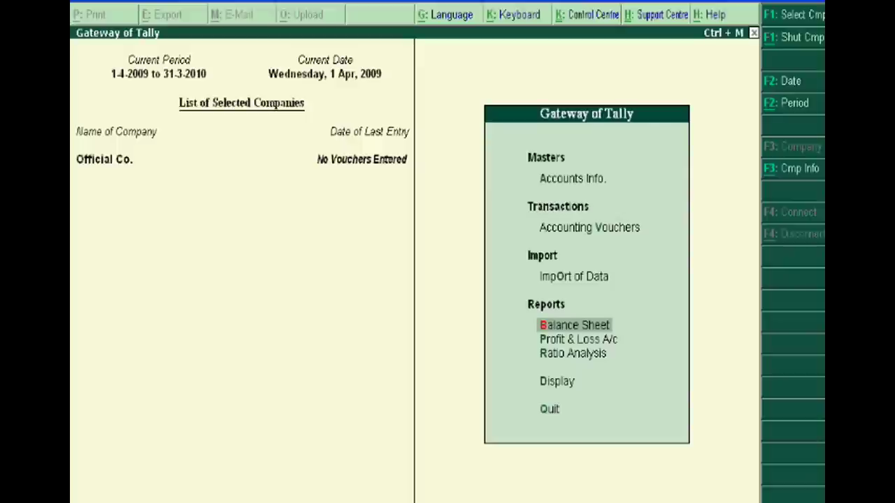
Go from Gateway of Tally through Accounts Info. to the Groups menu, toward Single Group Alter
key("Up")
key("Up")
key("Up")
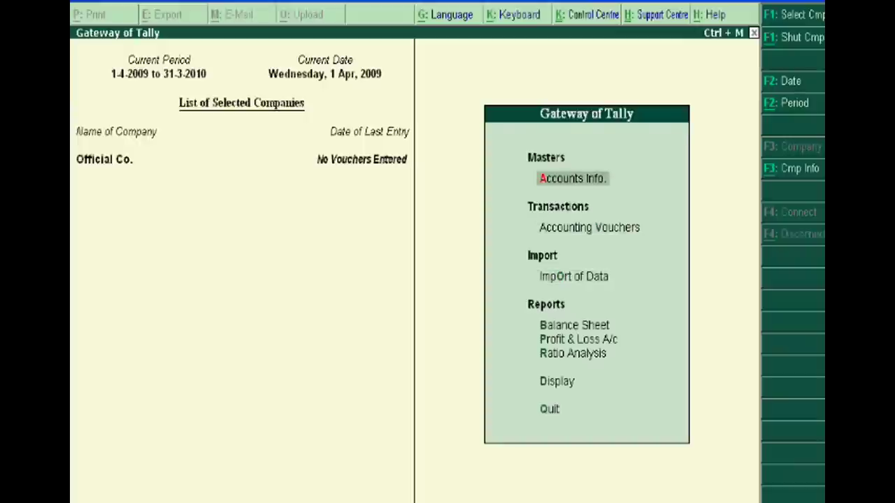
key("Return")
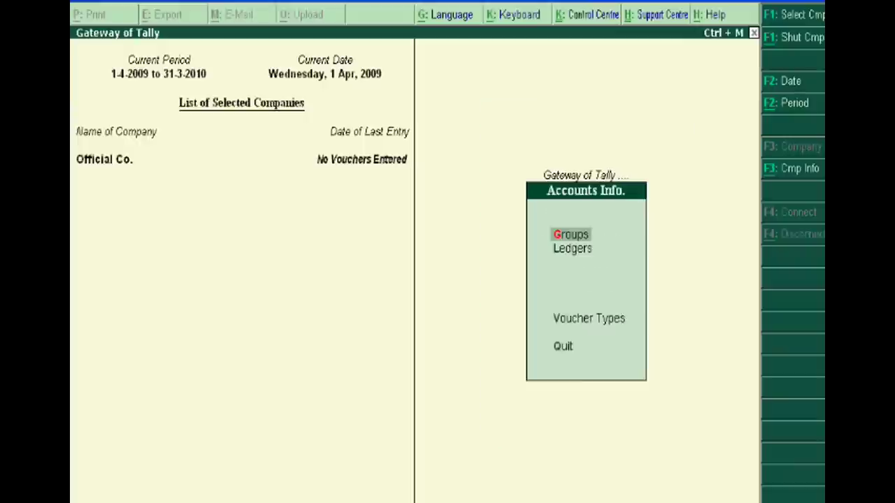
key("Return")
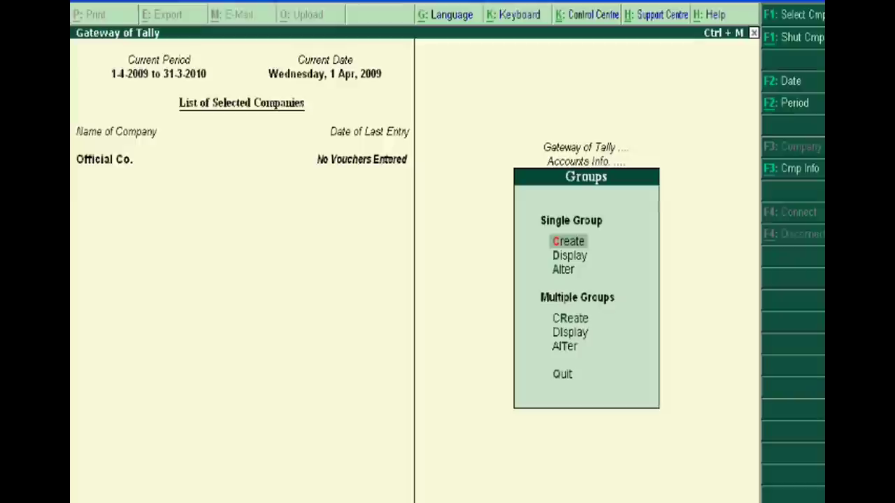
key("Down")
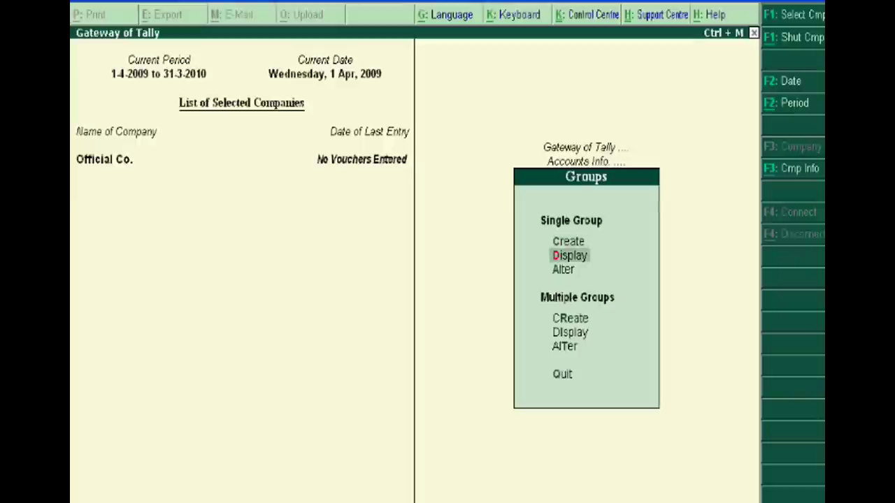
key("Down")
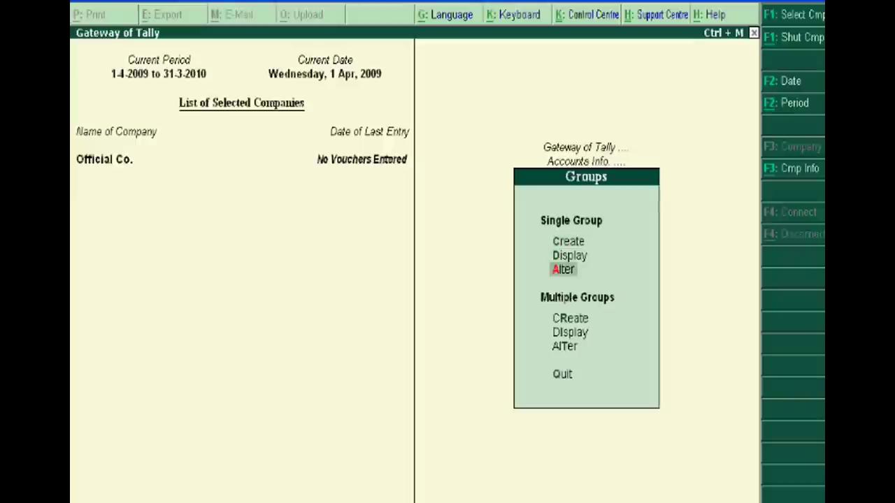
Open the List of Groups and locate Equity Share Capital and Pref.Share Capital
key("Return")
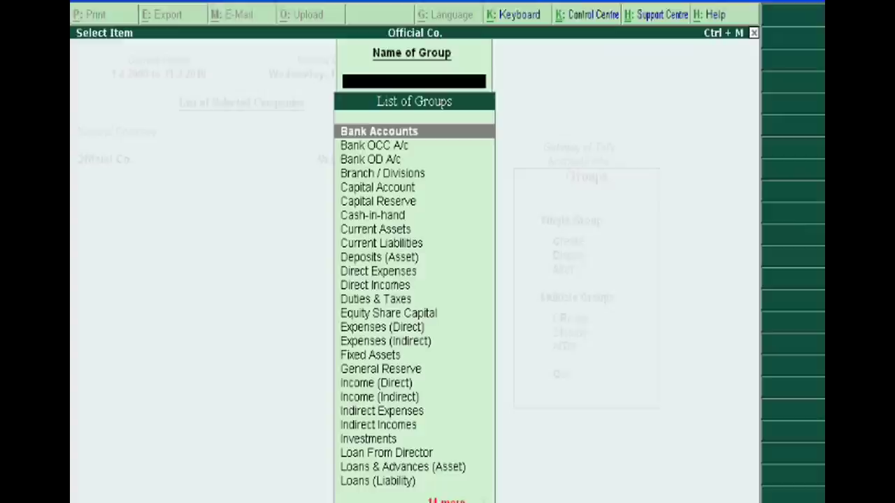
key("Down")
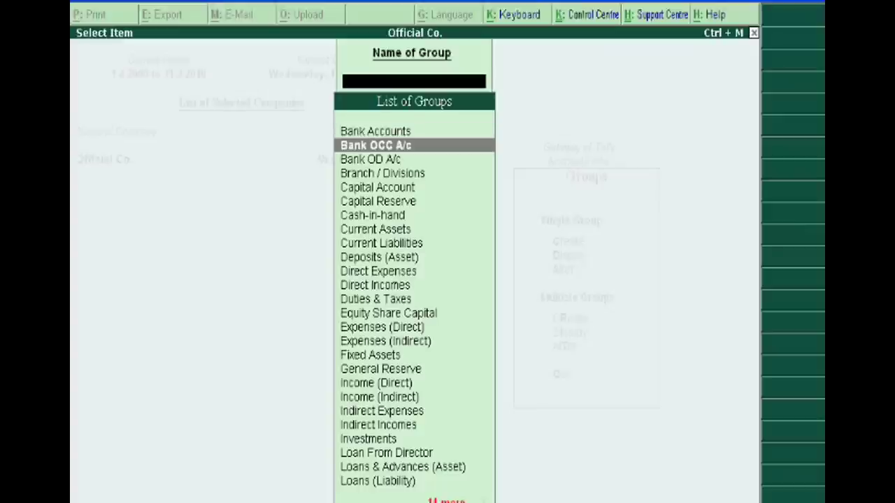
type("E")
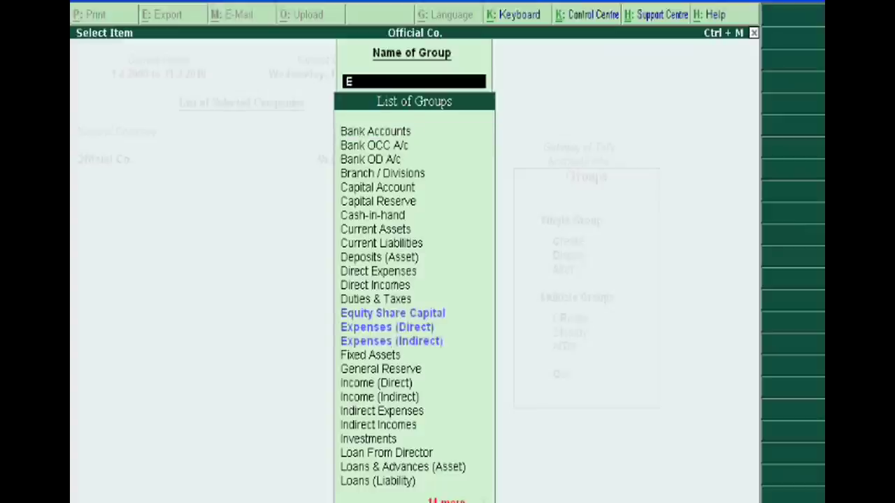
key("Down")
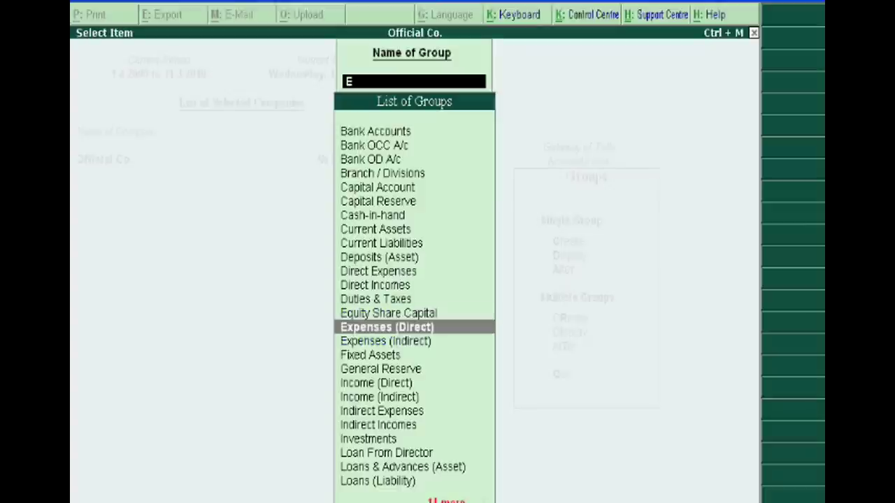
key("Up")
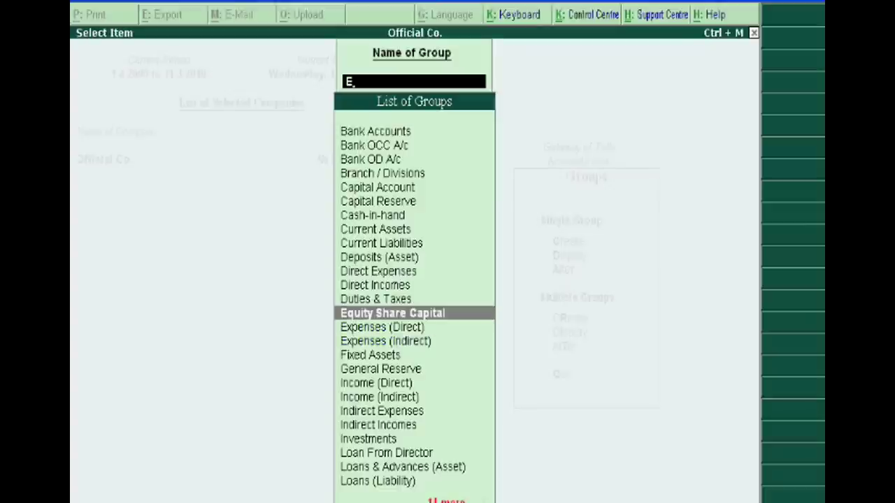
key("BackSpace")
type("P")
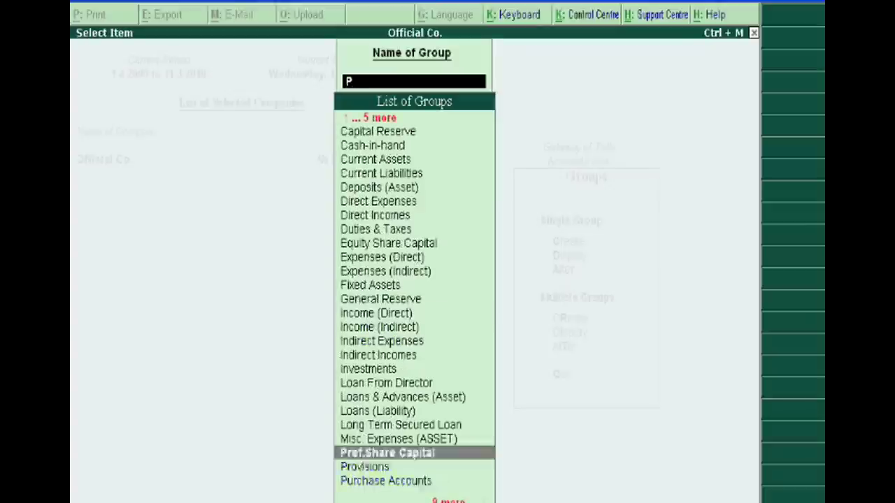
key("Down")
key("Up")
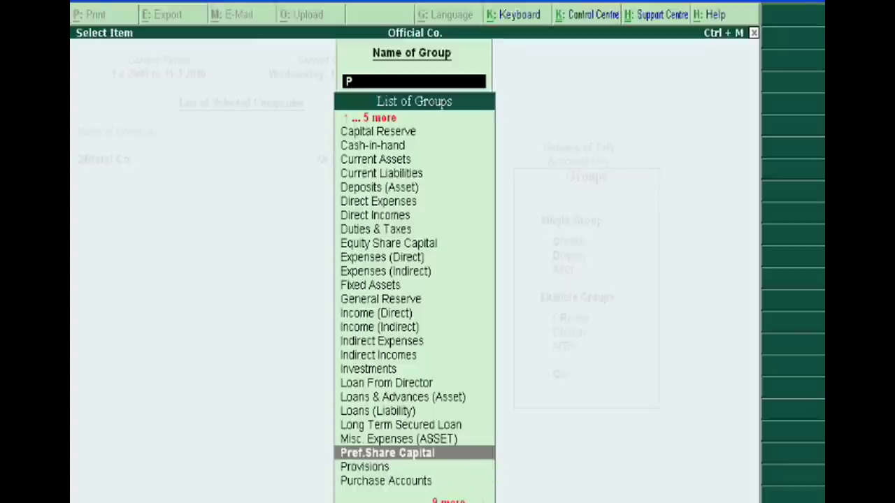
key("BackSpace")
Check the Capital Account and Capital Reserve groups, then exit back to Accounts Info. unchanged
type("C")
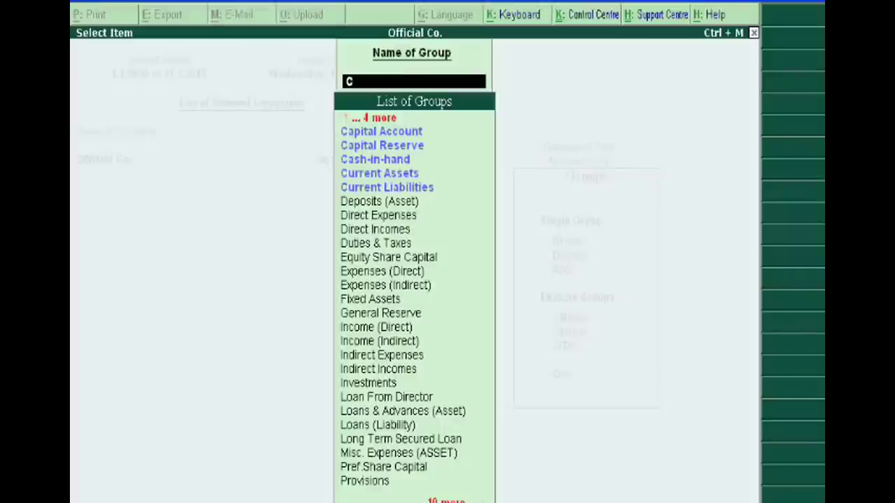
key("Down")
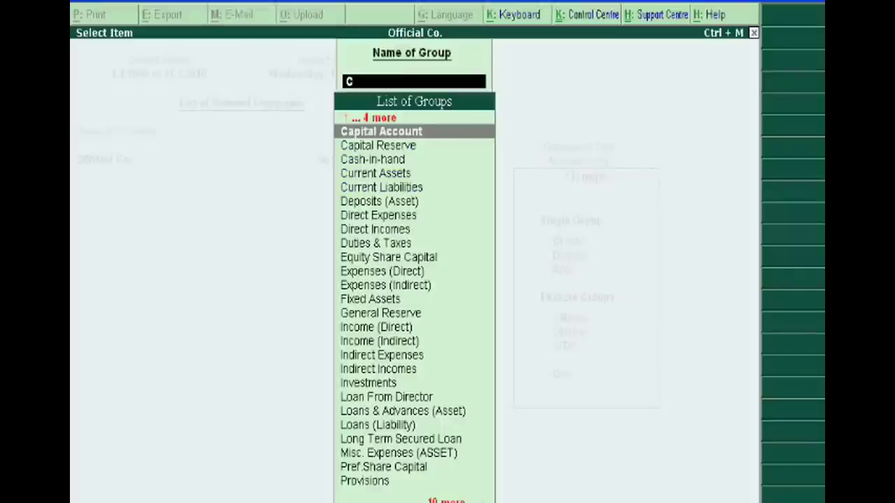
key("Down")
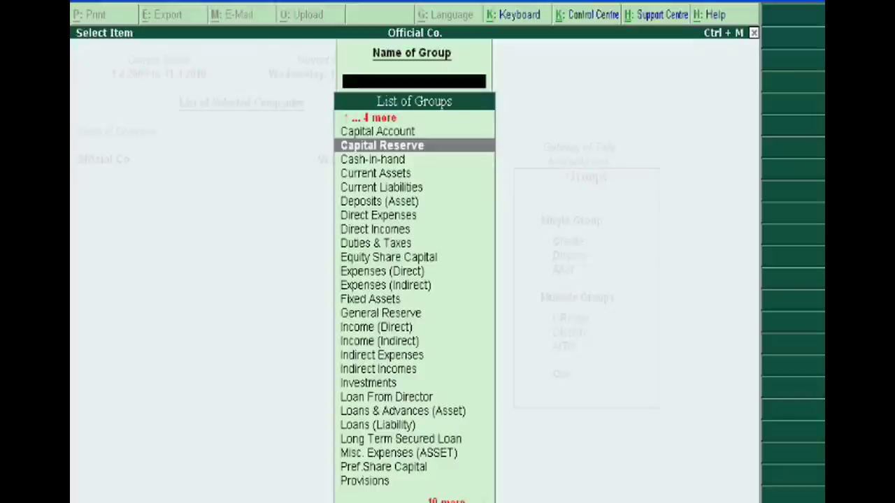
type("G")
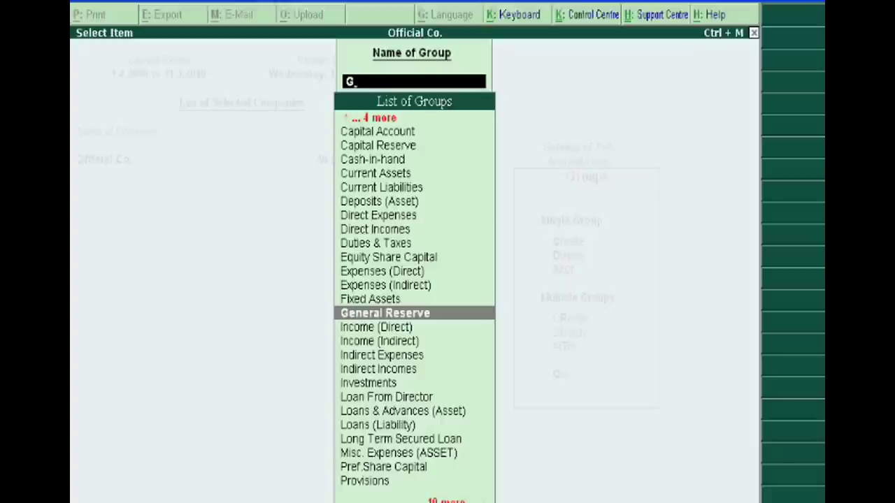
key("BackSpace")
key("Escape")
key("Escape")
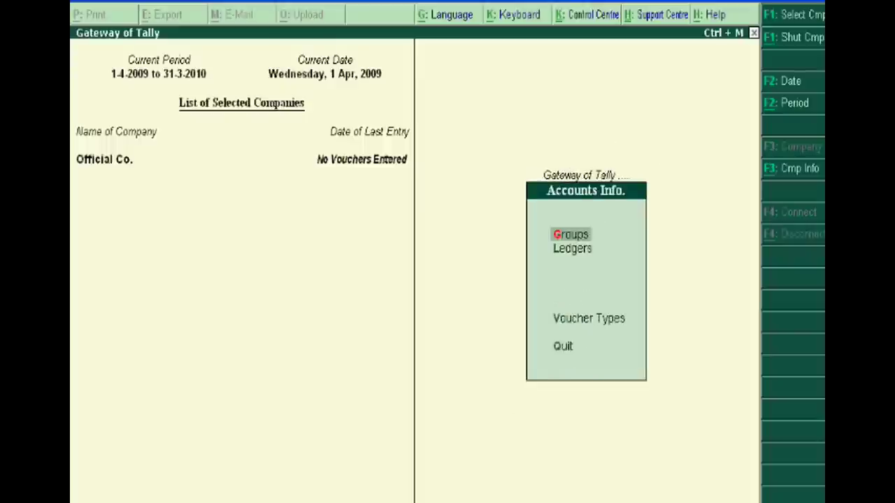
key("Escape")
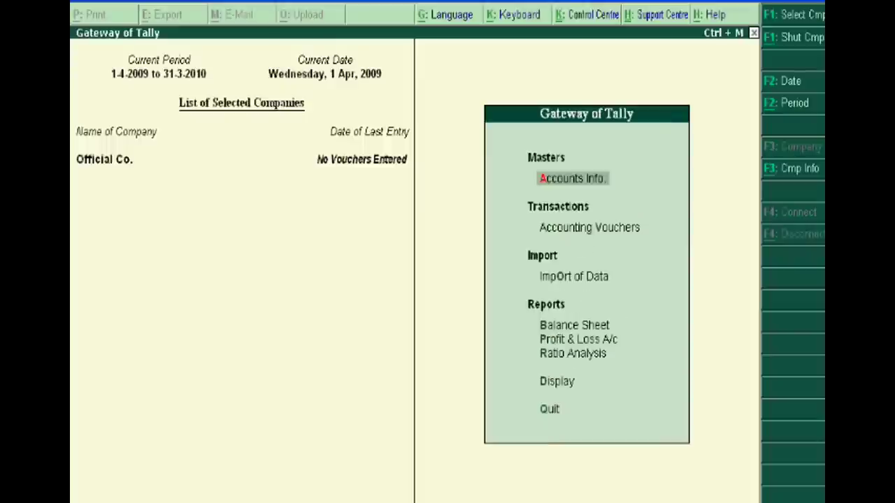
Open a Receipt voucher with Sbi Bank Account as Account and start a new ledger
key("Down")
key("Return")
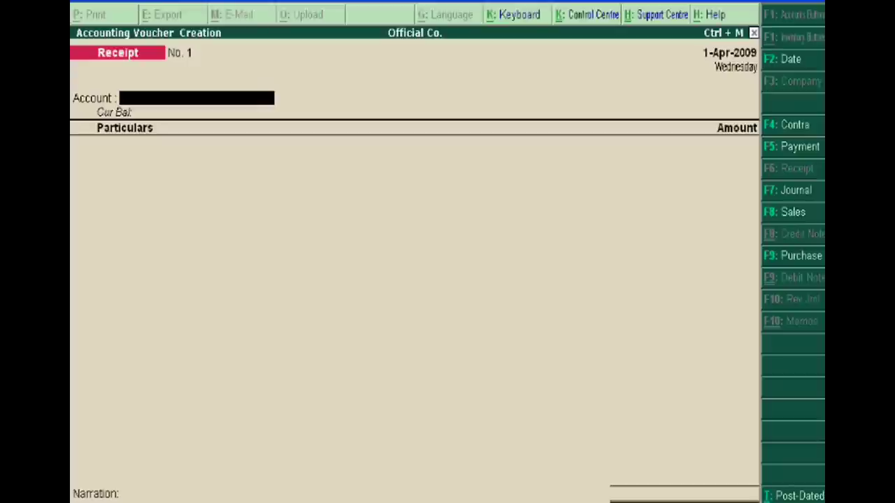
type("a")
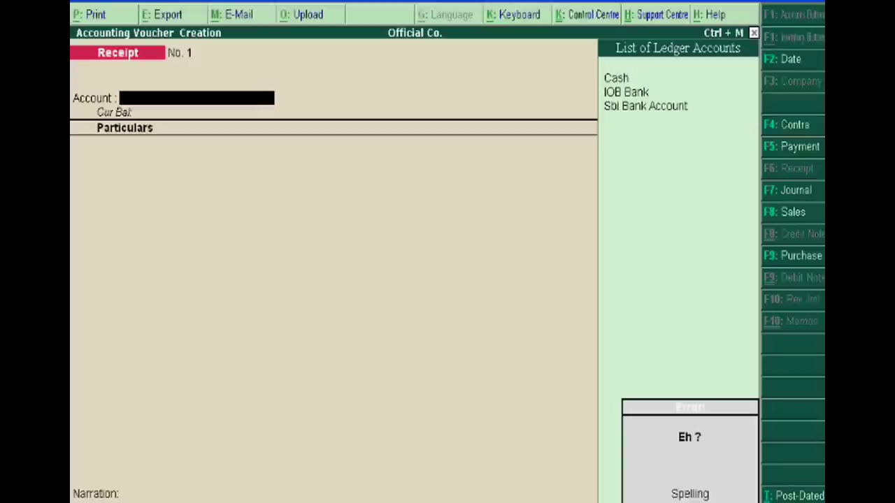
key("Down")
key("Down")
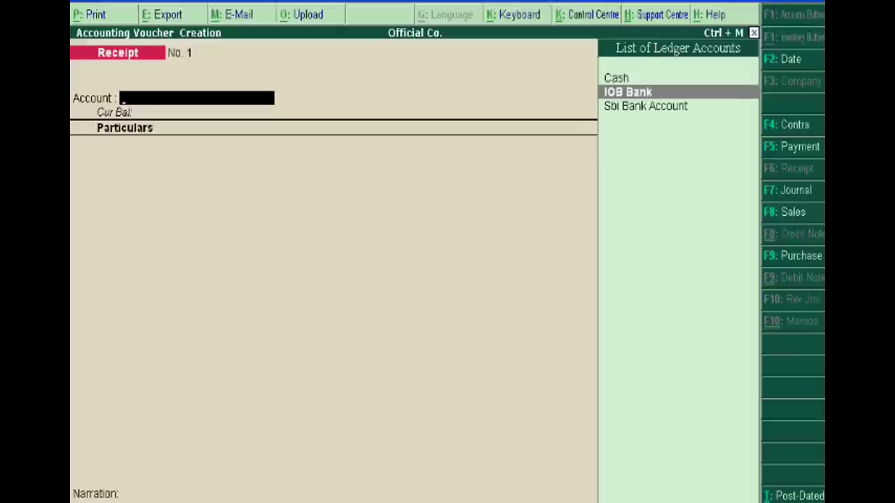
key("Down")
key("Return")
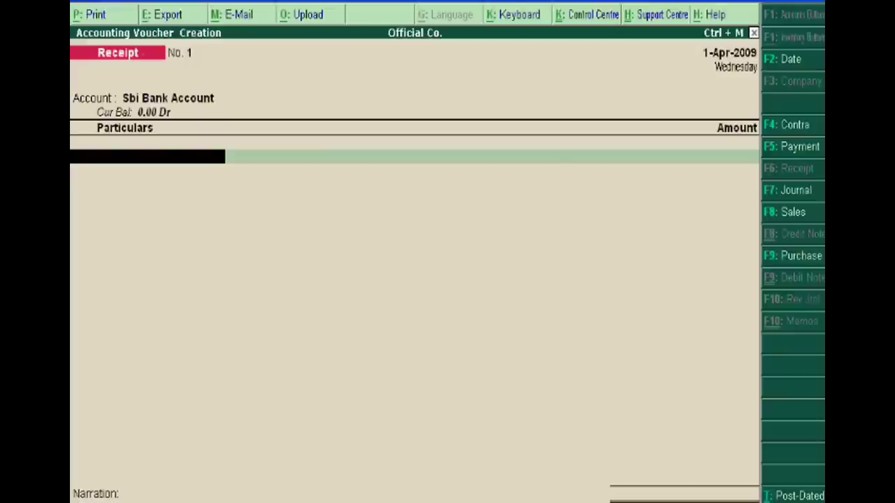
key("alt+c")
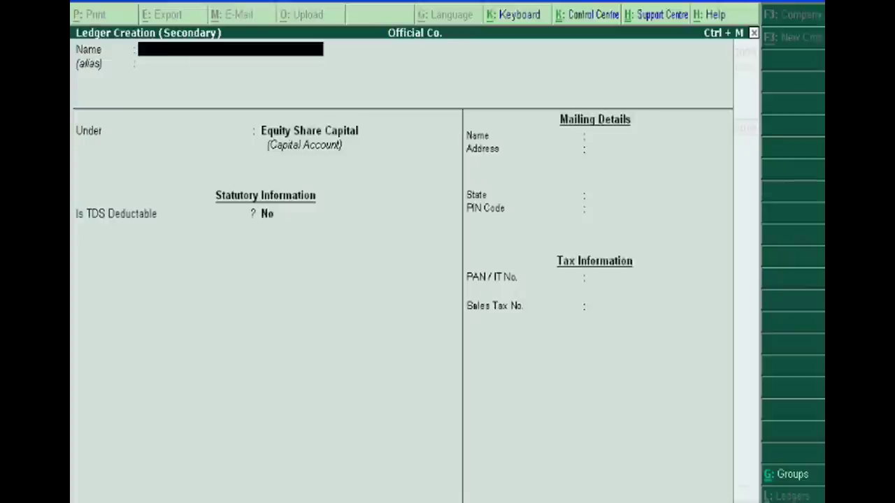
Create ledger 'Shusma' under Equity Share Capital, accepting the default TDS and mailing fields
type("S")
type("hu")
type("sm")
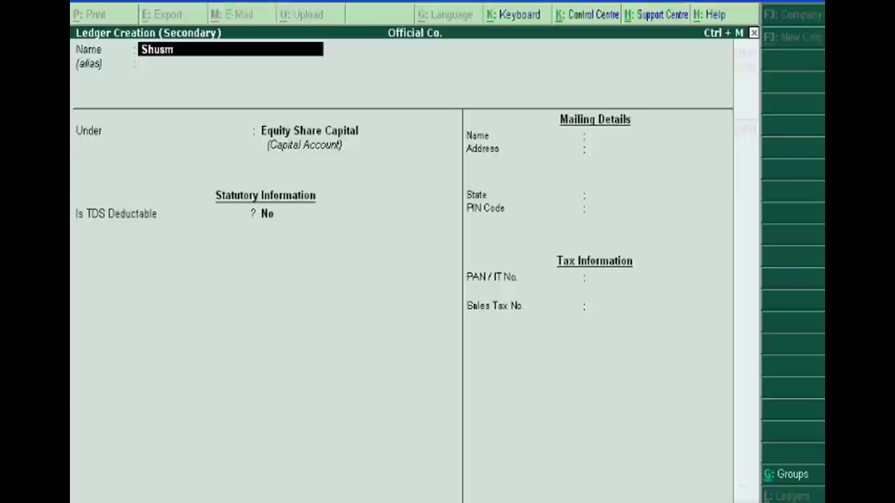
type("a")
key("Return")
key("Return")
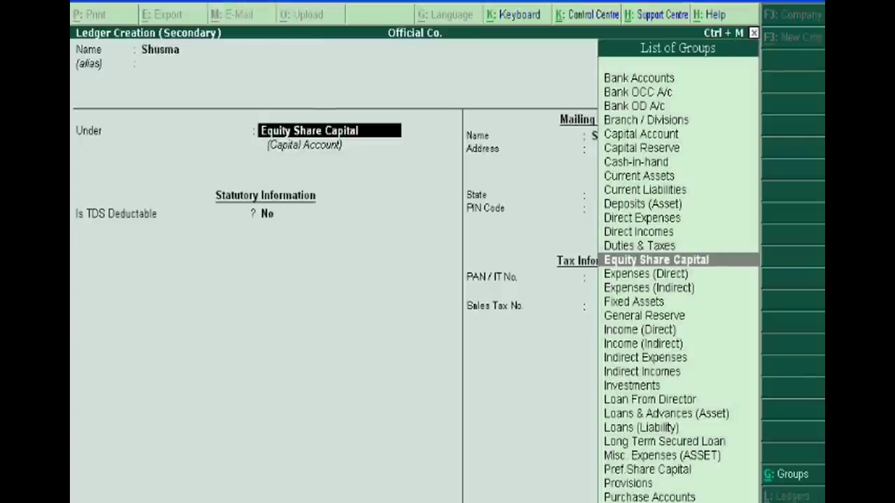
key("Return")
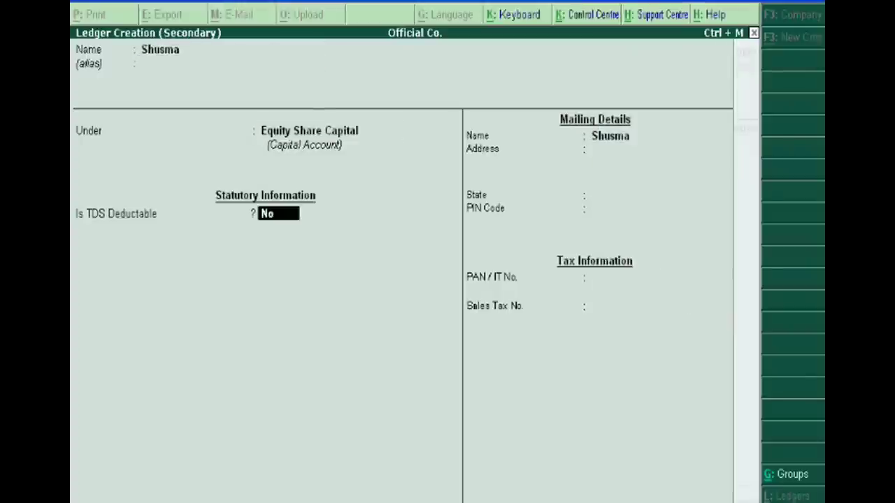
key("Return")
key("Return")
key("Return")
key("Return")
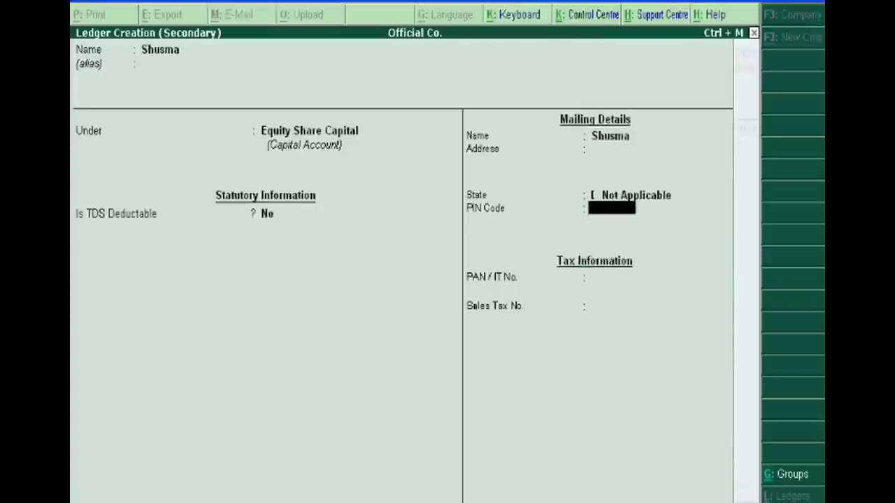
key("Return")
key("Return")
key("Return")
key("Return")
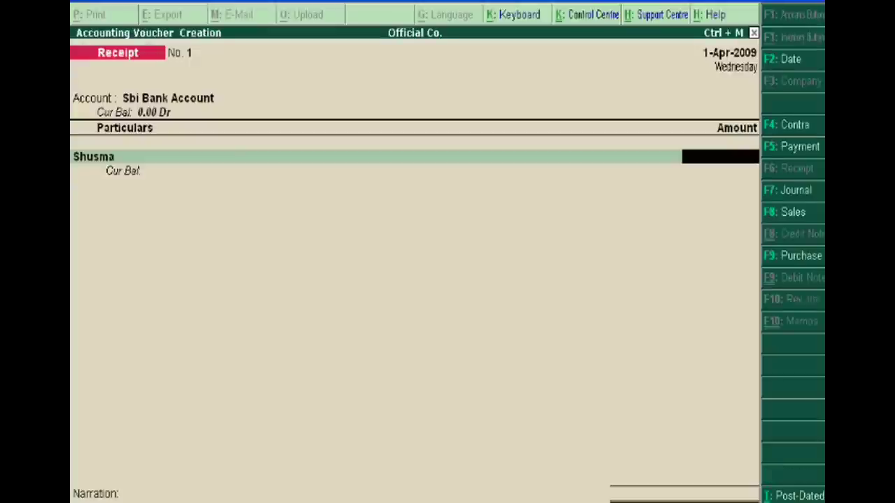
Enter 10,000 for Shusma and save Receipt No. 1
type("1000")
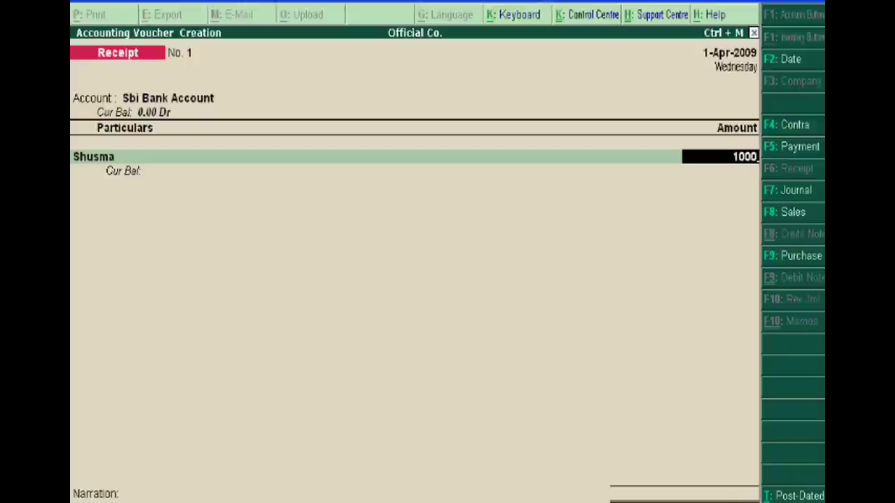
type("0")
key("Return")
key("Return")
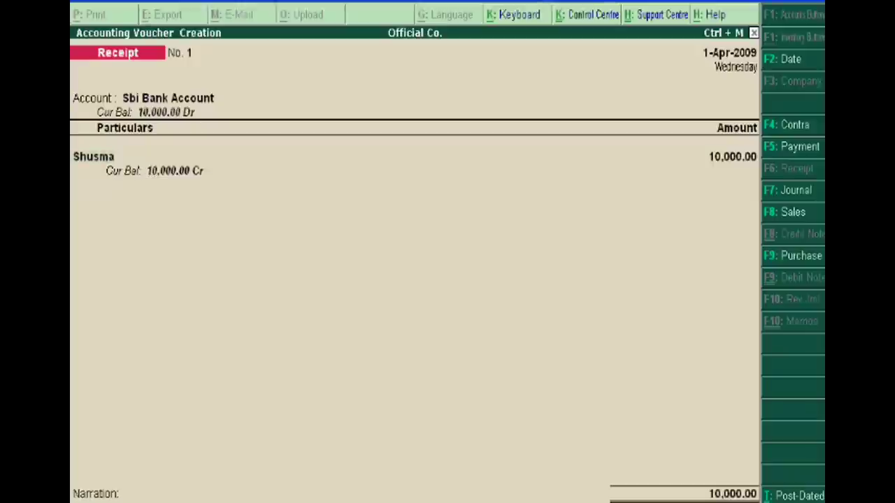
key("Return")
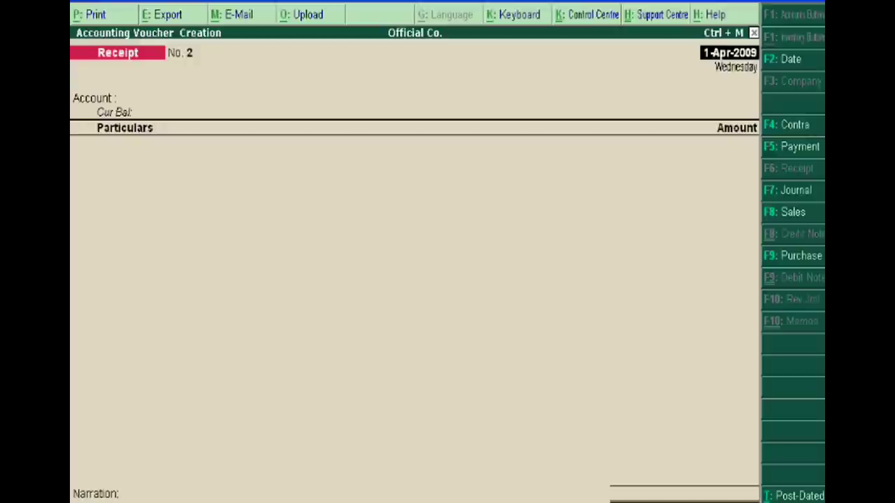
key("Return")
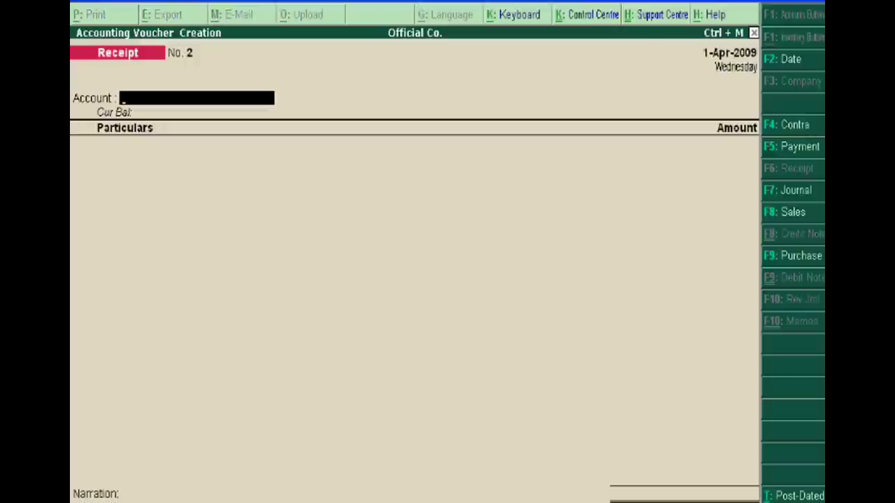
type("S")
key("Return")
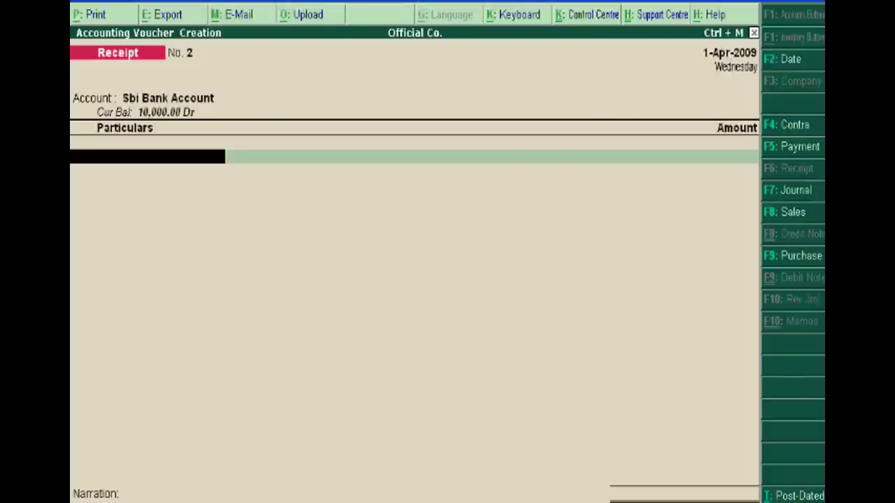
key("alt+c")
type("S")
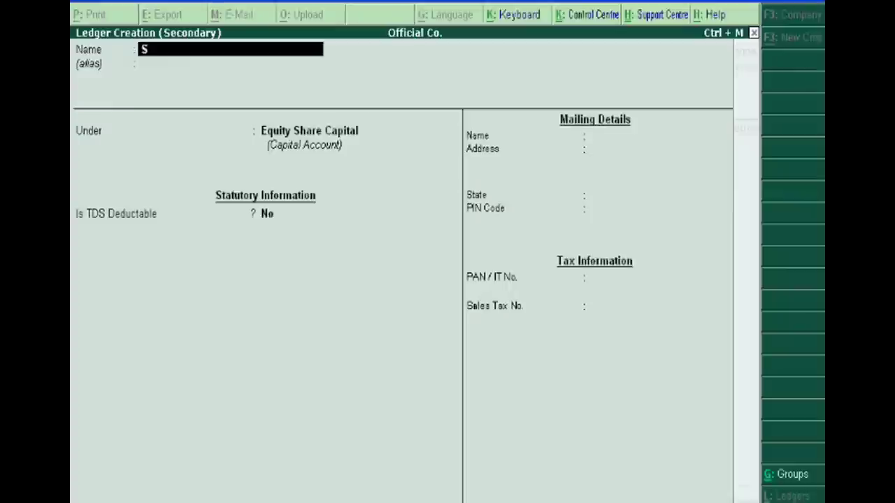
type("ita ")
type("Ra")
type("ni")
key("Return")
key("Return")
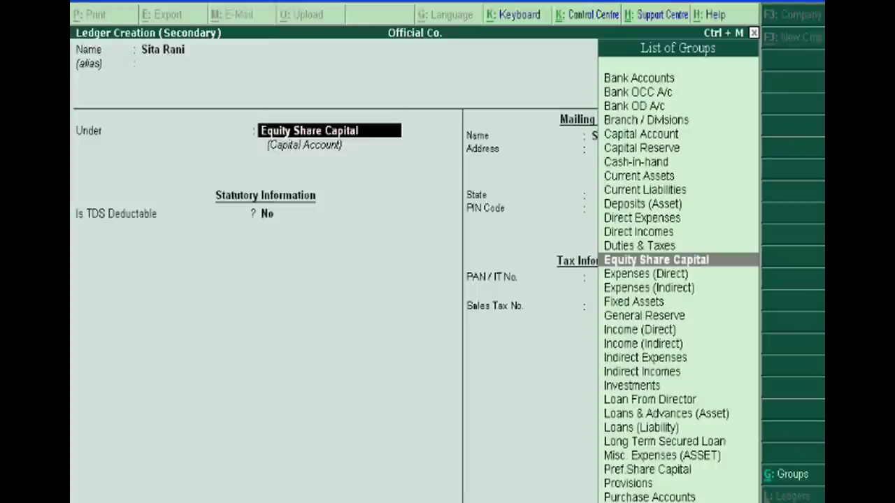
type("Pr")
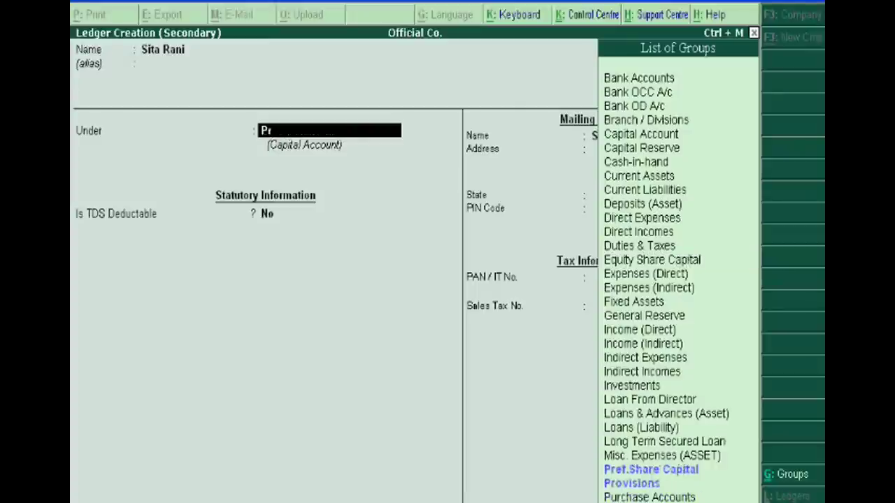
type("e")
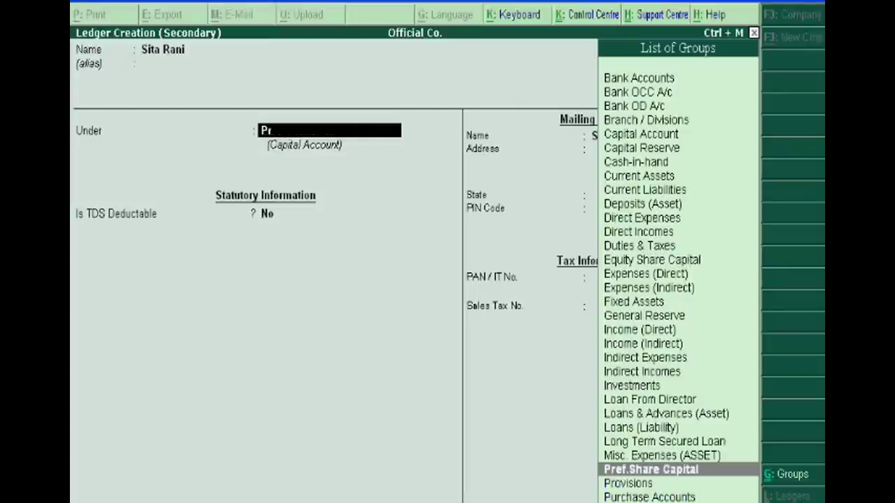
key("Return")
key("Return")
key("Return")
key("Return")
key("Return")
key("Return")
key("Return")
key("Return")
key("Return")
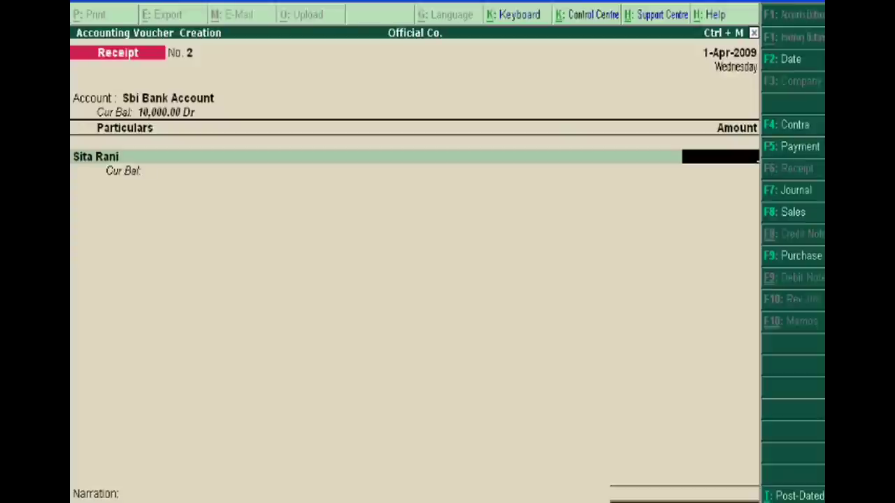
type("5,000")
key("Return")
key("Return")
key("Return")
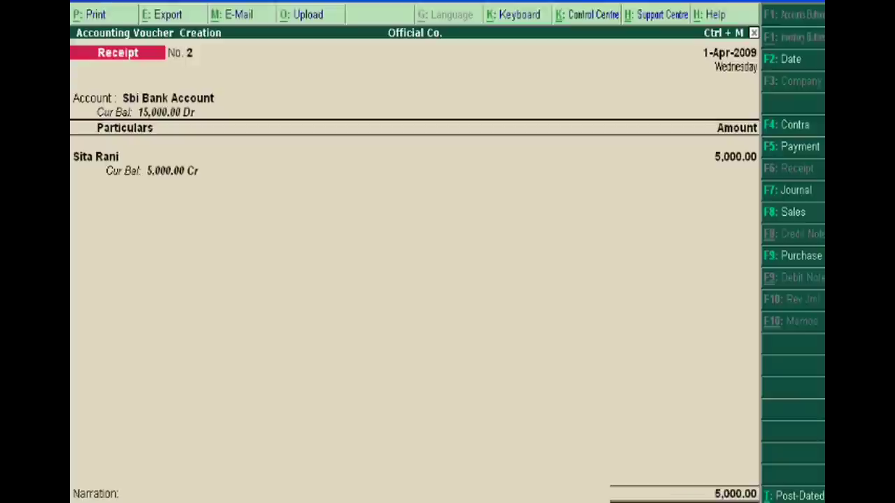
key("Return")
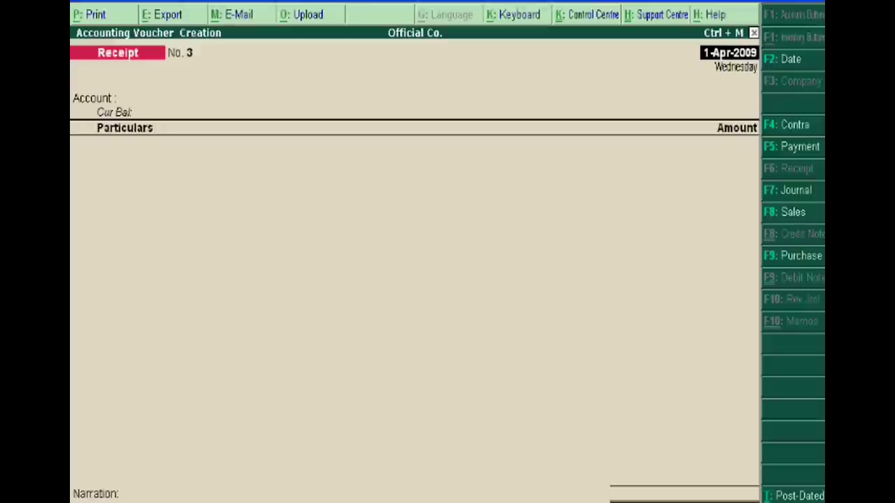
key("F2")
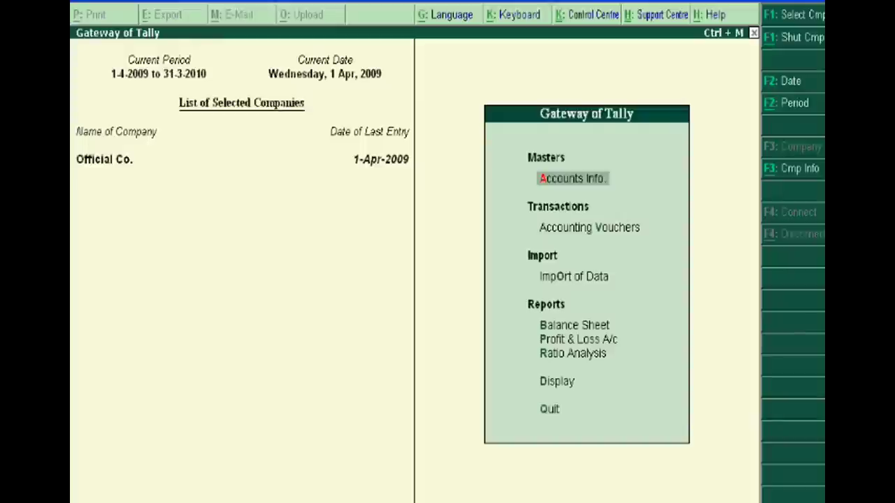
Open the Balance Sheet and drill into Capital Account (Equity 10,000, Pref 5,000)
key("Down")
key("Down")
key("Down")
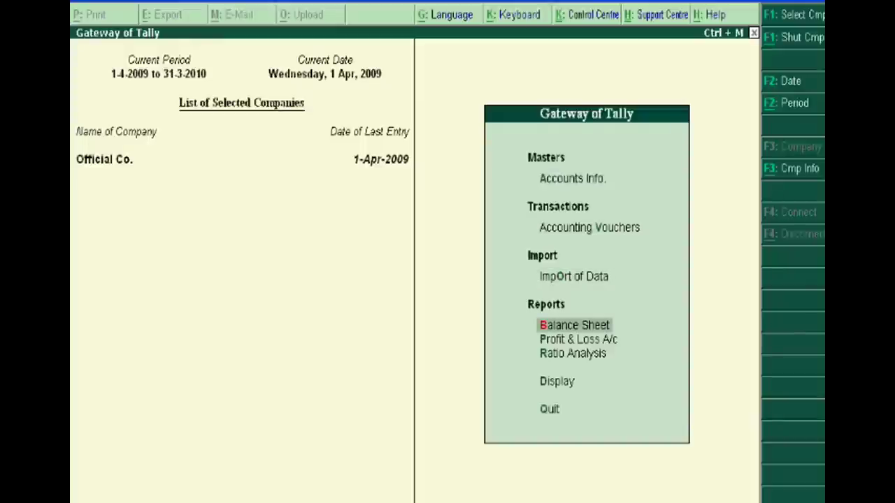
key("Return")
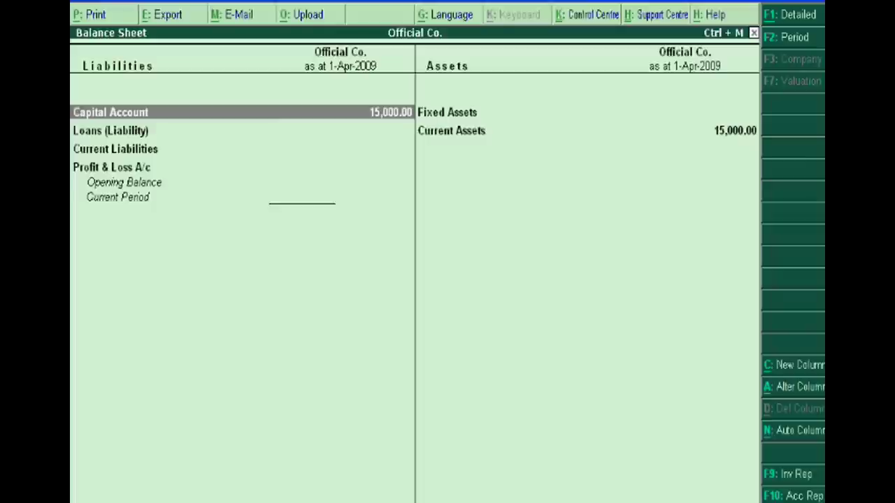
key("Return")
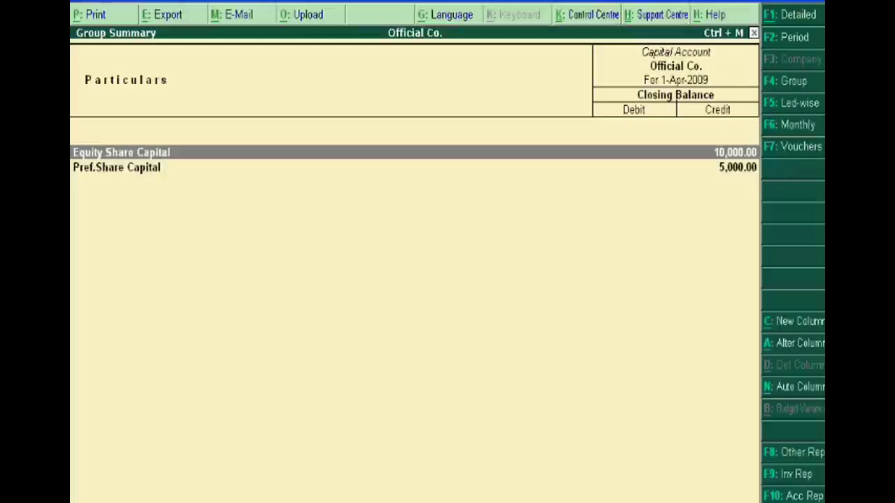
Return to the Balance Sheet and switch it to Detailed view showing both capital subgroups
key("Escape")
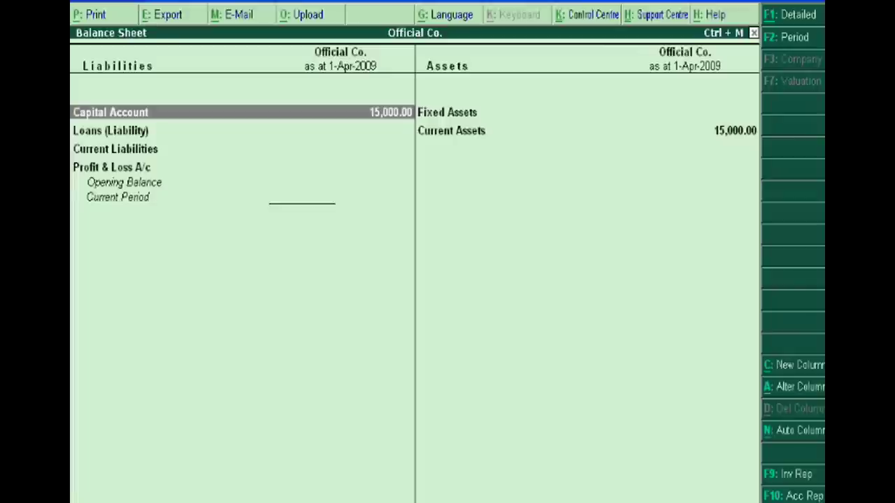
left_click(795, 18)
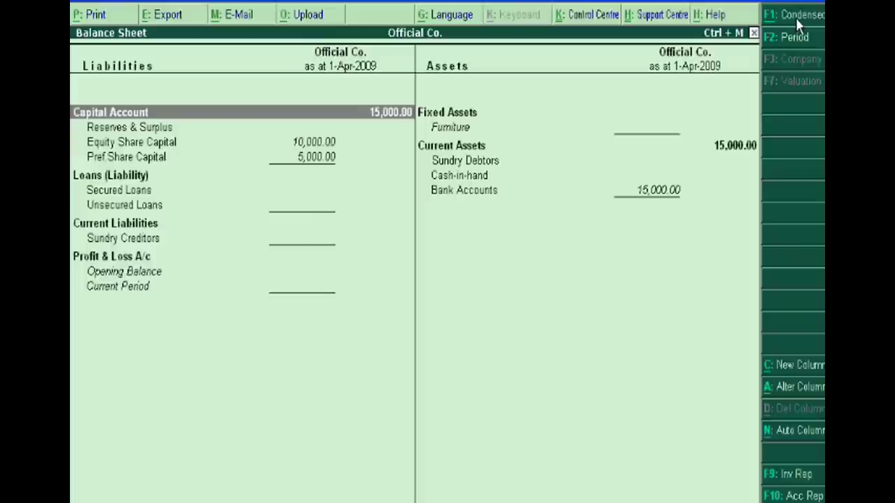